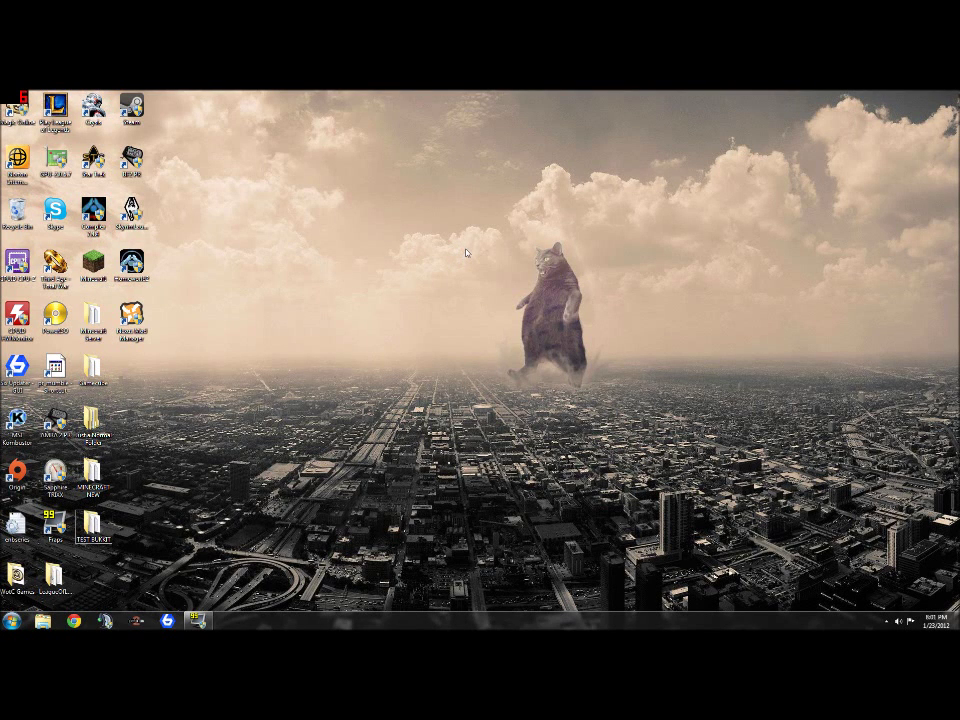
- Move the enders_soundmod archive from Downloads onto the desktop and close the Downloads window
{"action": "key", "text": "super"}
{"action": "left_click", "coordinate": [155, 453]}
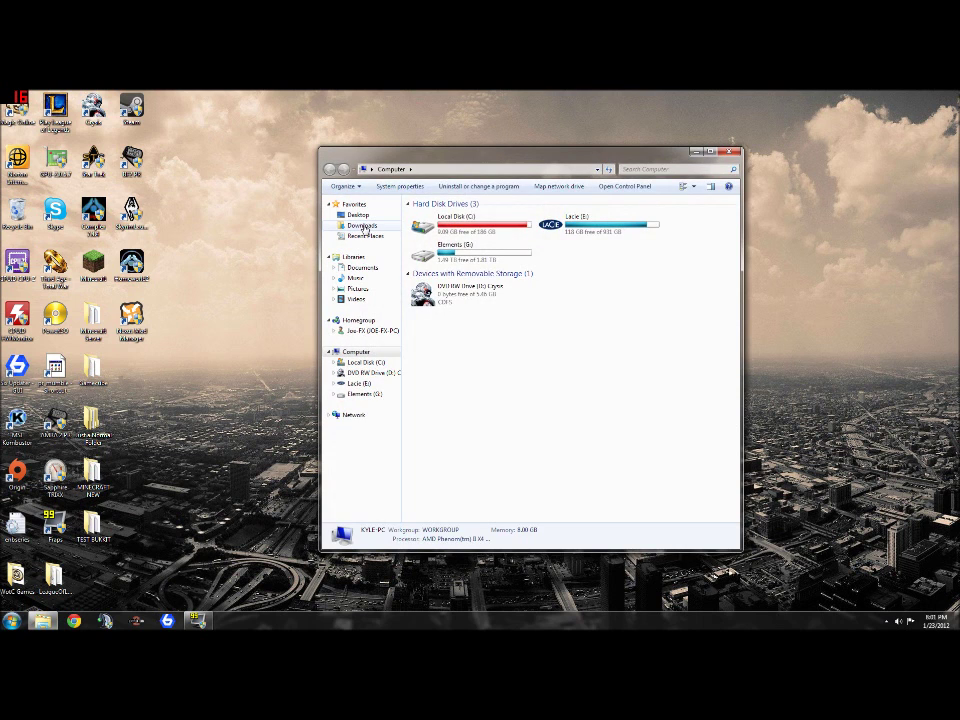
{"action": "left_click", "coordinate": [363, 227]}
{"action": "left_click_drag", "start_coordinate": [513, 521], "coordinate": [652, 518]}
{"action": "left_click_drag", "start_coordinate": [466, 318], "coordinate": [848, 272]}
{"action": "left_click", "coordinate": [728, 152]}
{"action": "left_click_drag", "start_coordinate": [808, 190], "coordinate": [812, 180]}
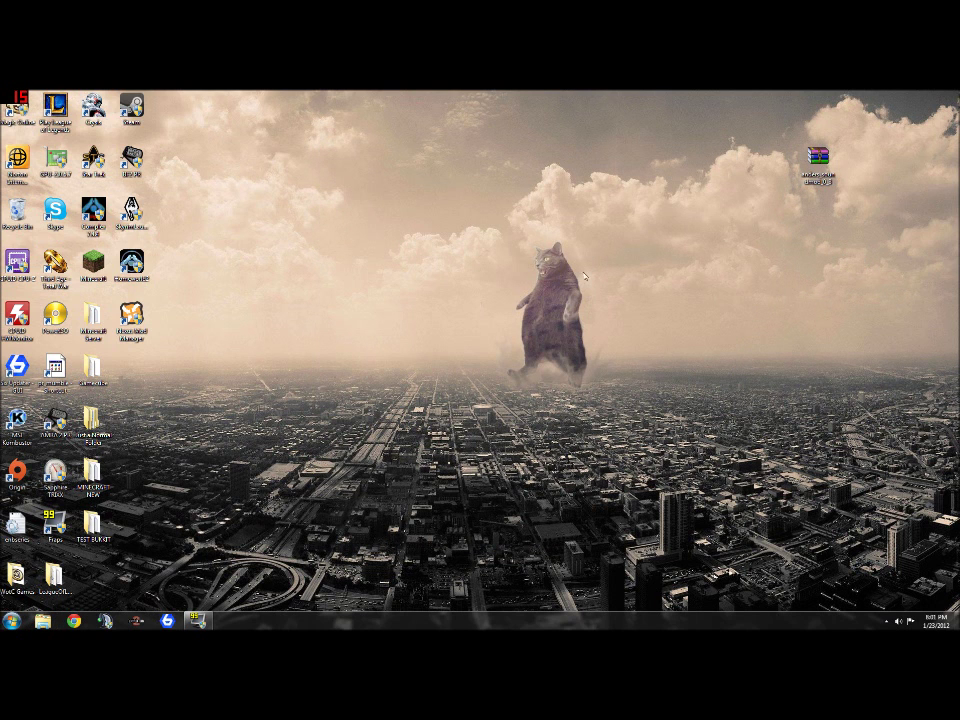
- Browse to C:\Program Files (x86)\EA GAMES\Battlefield 2\mods\pr and select common_client
{"action": "left_click", "coordinate": [11, 621]}
{"action": "left_click", "coordinate": [175, 450]}
{"action": "double_click", "coordinate": [470, 232]}
{"action": "double_click", "coordinate": [465, 268]}
{"action": "double_click", "coordinate": [440, 289]}
{"action": "double_click", "coordinate": [452, 219]}
{"action": "double_click", "coordinate": [440, 247]}
{"action": "double_click", "coordinate": [440, 238]}
{"action": "scroll", "coordinate": [505, 373], "scroll_direction": "down", "scroll_amount": 1}
{"action": "left_click", "coordinate": [470, 347]}
- Create a new folder on the desktop and start renaming it
{"action": "right_click", "coordinate": [178, 421]}
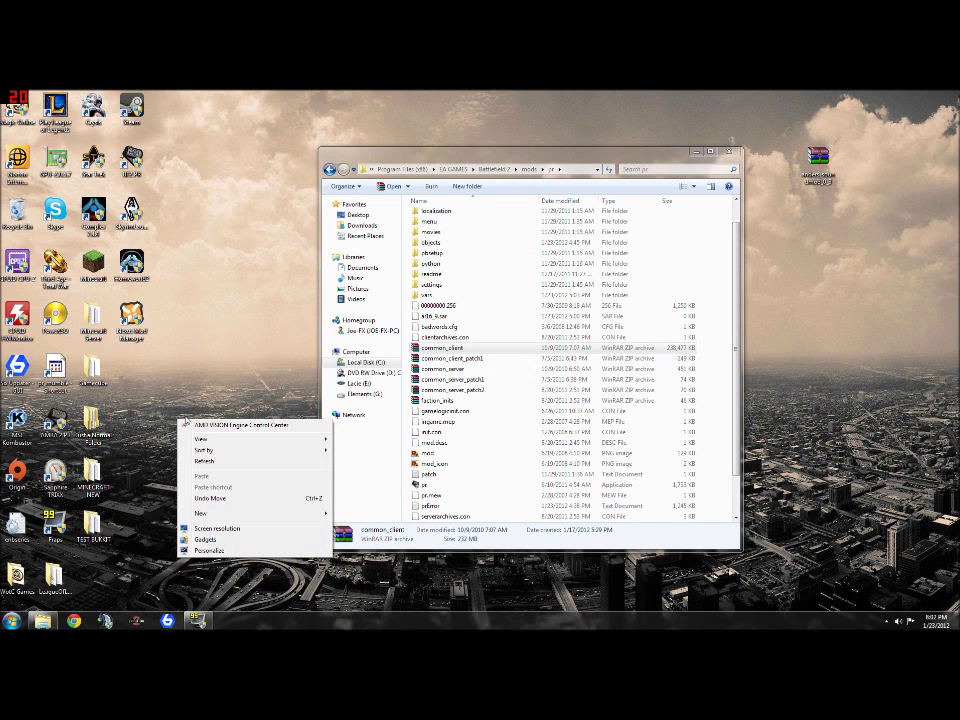
{"action": "mouse_move", "coordinate": [201, 513]}
{"action": "left_click", "coordinate": [357, 515]}
{"action": "left_click_drag", "start_coordinate": [200, 412], "coordinate": [130, 368]}
{"action": "right_click", "coordinate": [174, 357]}
{"action": "left_click", "coordinate": [130, 368]}
{"action": "right_click", "coordinate": [128, 371]}
{"action": "left_click", "coordinate": [165, 578]}
- Name the folder Backups, open it, and arrange it beside the pr window
{"action": "key", "text": "Return"}
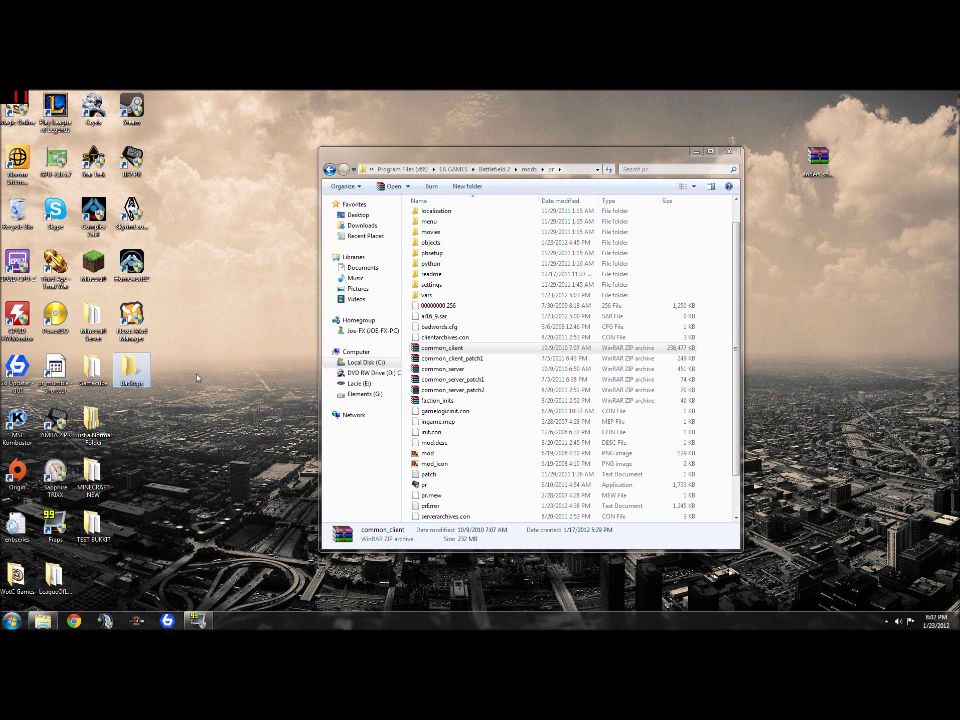
{"action": "double_click", "coordinate": [129, 368]}
{"action": "left_click_drag", "start_coordinate": [476, 160], "coordinate": [170, 146]}
{"action": "left_click", "coordinate": [592, 161]}
{"action": "left_click_drag", "start_coordinate": [592, 161], "coordinate": [735, 152]}
- Copy the common_client archive from pr into the Backups folder
{"action": "right_click", "coordinate": [610, 339]}
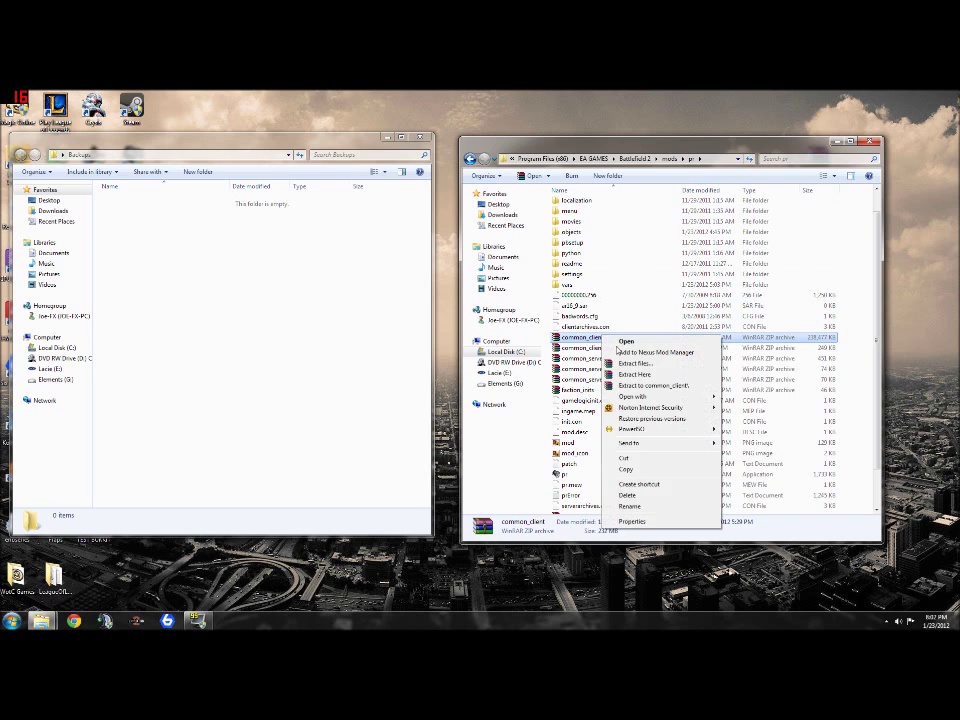
{"action": "left_click", "coordinate": [645, 459]}
{"action": "right_click", "coordinate": [243, 271]}
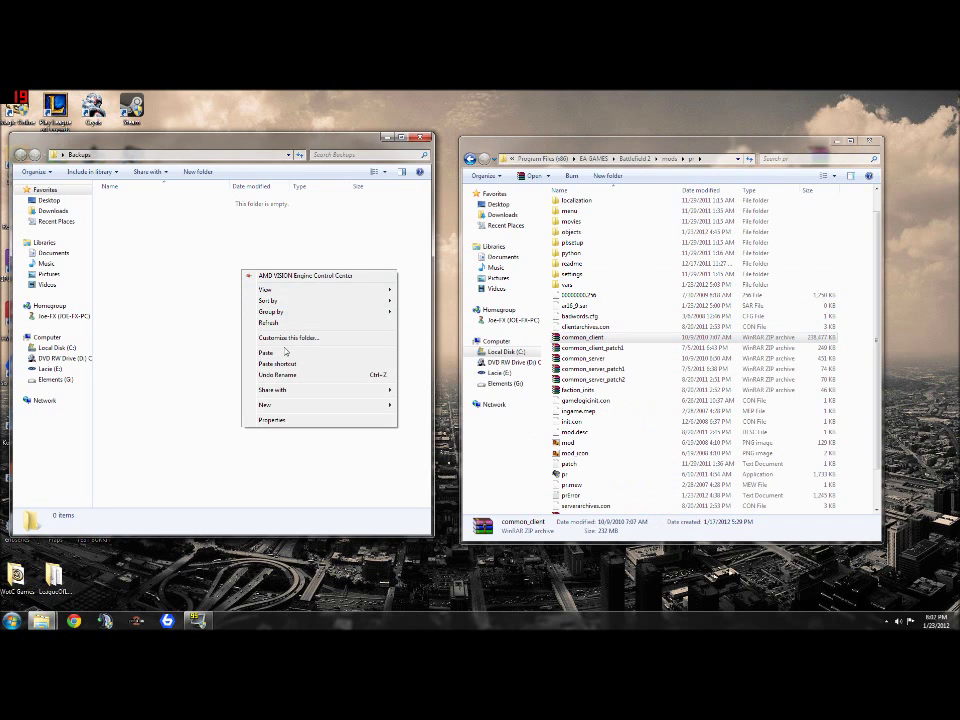
{"action": "left_click", "coordinate": [285, 352]}
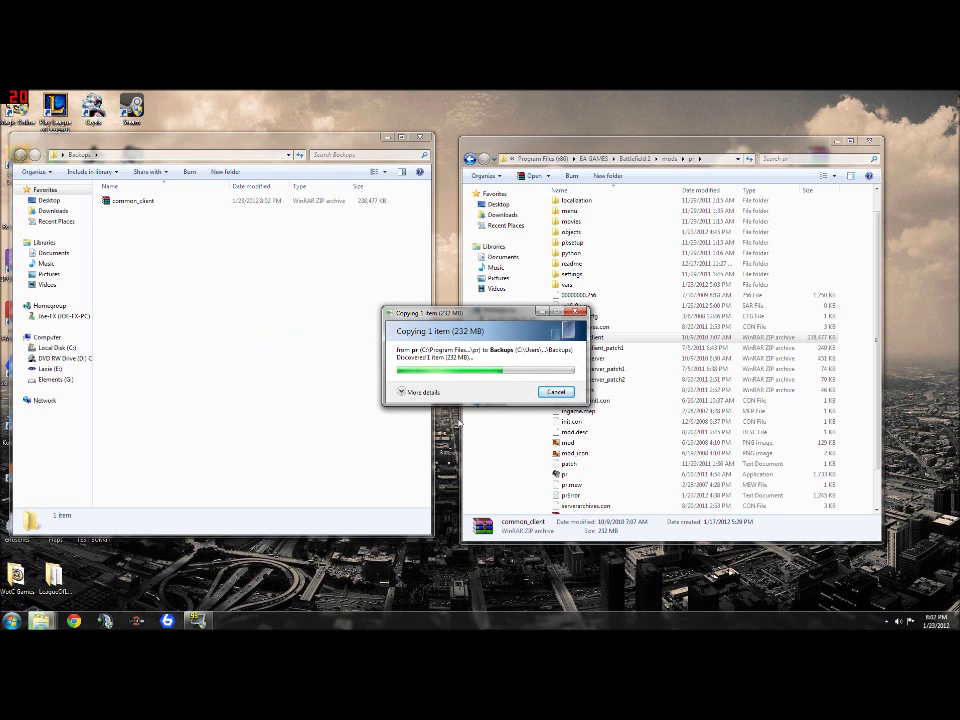
{"action": "left_click", "coordinate": [349, 396]}
- Open pr\objects and copy the soldiers_client archive into Backups
{"action": "double_click", "coordinate": [576, 232]}
{"action": "scroll", "coordinate": [630, 270], "scroll_direction": "down", "scroll_amount": 2}
{"action": "scroll", "coordinate": [625, 285], "scroll_direction": "down", "scroll_amount": 2}
{"action": "left_click", "coordinate": [600, 320]}
{"action": "right_click", "coordinate": [600, 322]}
{"action": "left_click", "coordinate": [655, 460]}
{"action": "right_click", "coordinate": [604, 320]}
{"action": "left_click", "coordinate": [633, 457]}
{"action": "right_click", "coordinate": [224, 282]}
{"action": "left_click", "coordinate": [296, 366]}
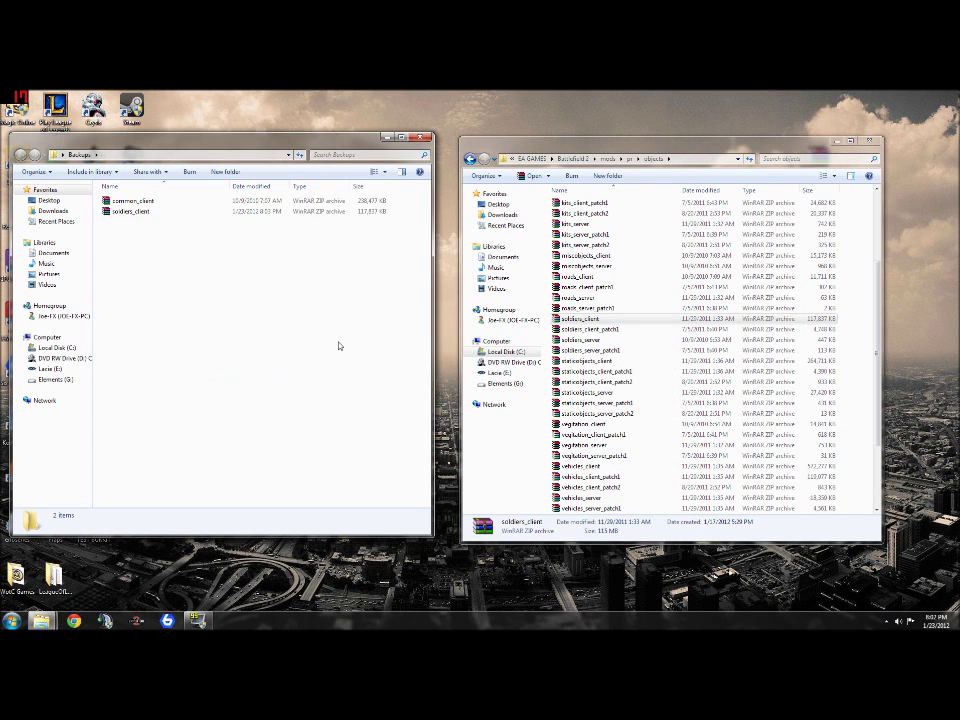
{"action": "left_click_drag", "start_coordinate": [878, 289], "coordinate": [882, 345]}
- Copy the weapons_client archive from objects into Backups
{"action": "left_click", "coordinate": [612, 456]}
{"action": "right_click", "coordinate": [612, 458]}
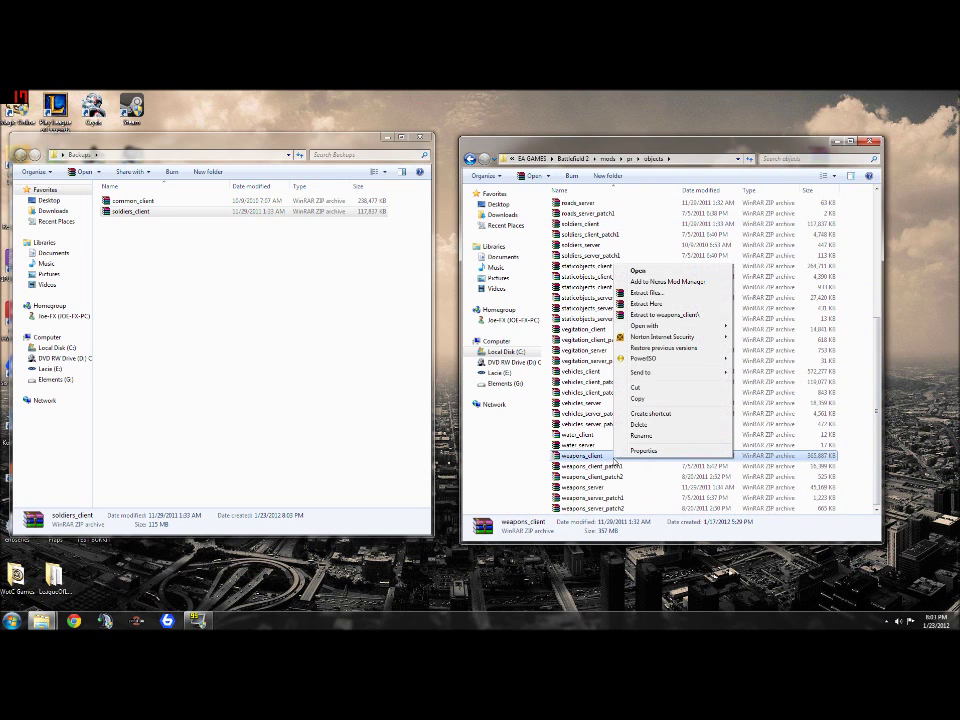
{"action": "left_click", "coordinate": [655, 400]}
{"action": "right_click", "coordinate": [208, 285]}
{"action": "left_click", "coordinate": [240, 365]}
{"action": "left_click_drag", "start_coordinate": [673, 167], "coordinate": [714, 242]}
- Close Backups, open the sound mod archive in WinRAR, and review its client zips
{"action": "left_click", "coordinate": [421, 137]}
{"action": "left_click_drag", "start_coordinate": [621, 238], "coordinate": [92, 143]}
{"action": "double_click", "coordinate": [818, 158]}
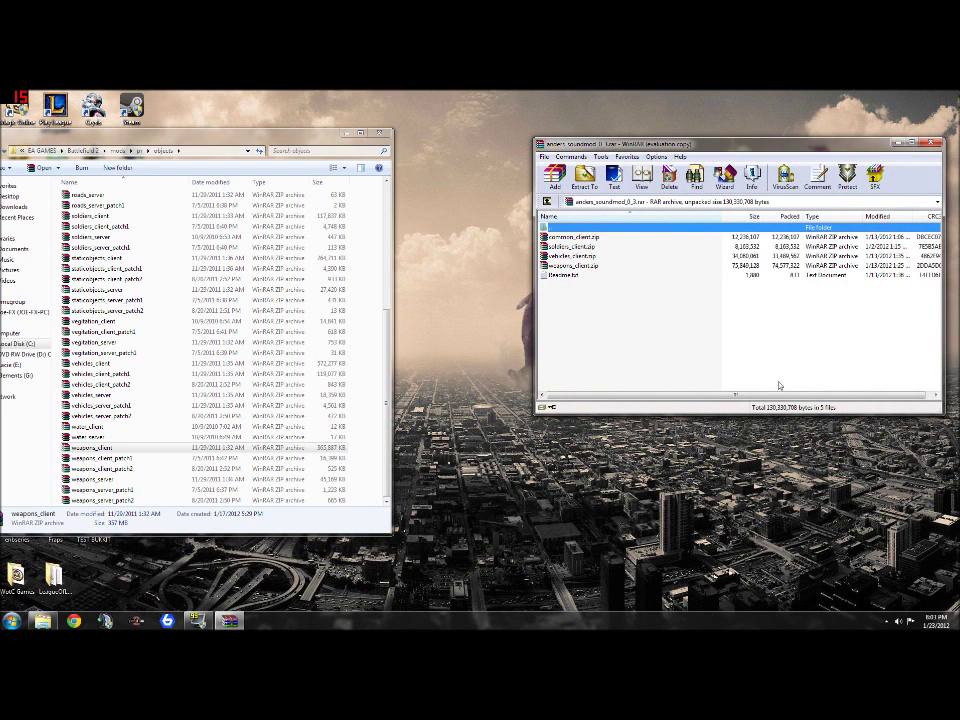
{"action": "left_click_drag", "start_coordinate": [692, 152], "coordinate": [744, 170]}
{"action": "left_click_drag", "start_coordinate": [20, 135], "coordinate": [108, 137]}
{"action": "left_click", "coordinate": [70, 154]}
{"action": "left_click", "coordinate": [630, 254]}
{"action": "left_click", "coordinate": [635, 263]}
{"action": "left_click", "coordinate": [637, 272]}
{"action": "key", "text": "Up"}
{"action": "key", "text": "Up"}
{"action": "key", "text": "Up"}
- Move the game's common_client archive from pr onto the desktop and minimize Explorer
{"action": "left_click", "coordinate": [182, 357]}
{"action": "left_click_drag", "start_coordinate": [280, 136], "coordinate": [220, 126]}
{"action": "left_click_drag", "start_coordinate": [138, 348], "coordinate": [510, 272]}
{"action": "left_click", "coordinate": [374, 125]}
{"action": "left_click_drag", "start_coordinate": [512, 266], "coordinate": [322, 213]}
{"action": "left_click", "coordinate": [420, 236]}
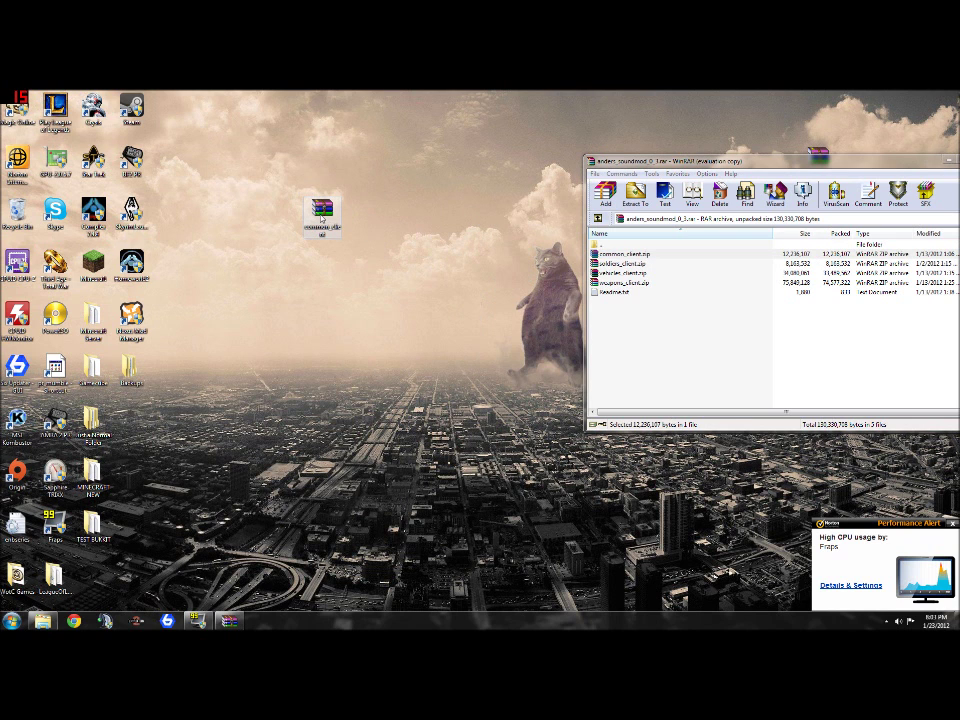
- Drag the Material folder from the mod's common_client.zip into the desktop common_client archive
{"action": "double_click", "coordinate": [321, 230]}
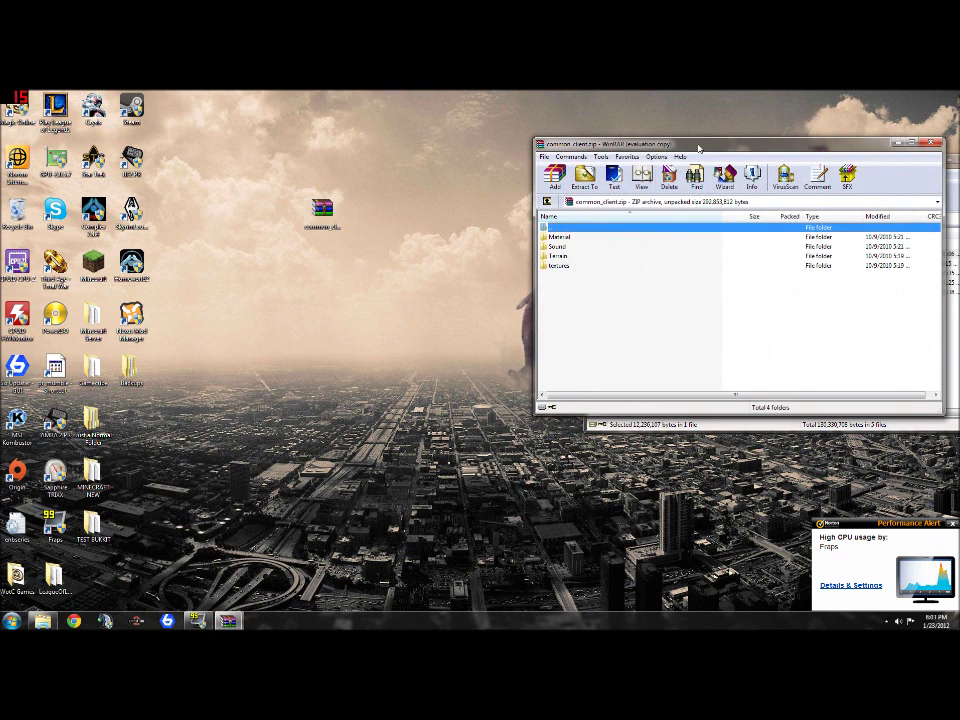
{"action": "left_click_drag", "start_coordinate": [699, 148], "coordinate": [191, 155]}
{"action": "left_click", "coordinate": [474, 236]}
{"action": "double_click", "coordinate": [645, 255]}
{"action": "left_click_drag", "start_coordinate": [648, 140], "coordinate": [648, 160]}
{"action": "left_click", "coordinate": [573, 258]}
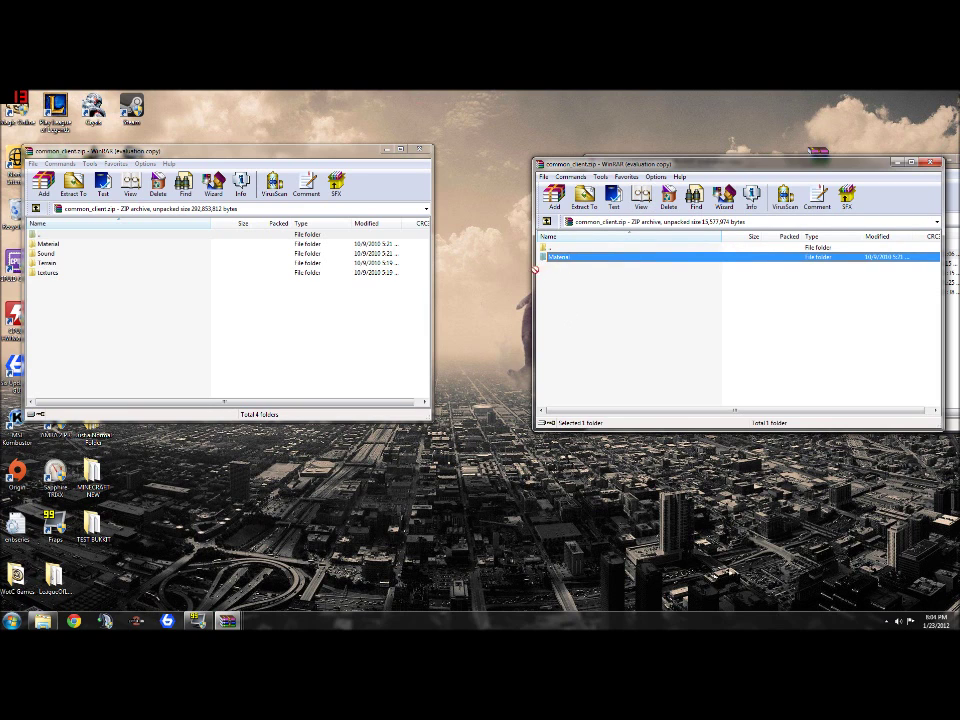
{"action": "left_click_drag", "start_coordinate": [175, 315], "coordinate": [175, 315]}
{"action": "left_click", "coordinate": [237, 371]}
{"action": "left_click", "coordinate": [424, 151]}
- Close the mod's common_client.zip and move soldiers_client from pr\objects onto the desktop
{"action": "left_click", "coordinate": [934, 164]}
{"action": "left_click", "coordinate": [42, 621]}
{"action": "double_click", "coordinate": [112, 241]}
{"action": "left_click_drag", "start_coordinate": [147, 410], "coordinate": [268, 421]}
{"action": "left_click", "coordinate": [260, 421]}
{"action": "left_click_drag", "start_coordinate": [196, 421], "coordinate": [530, 285]}
- Move weapons_client onto the desktop and line both archives up below common_client
{"action": "scroll", "coordinate": [148, 446], "scroll_direction": "down", "scroll_amount": 2}
{"action": "scroll", "coordinate": [148, 446], "scroll_direction": "down", "scroll_amount": 2}
{"action": "scroll", "coordinate": [148, 446], "scroll_direction": "down", "scroll_amount": 2}
{"action": "left_click_drag", "start_coordinate": [148, 446], "coordinate": [493, 383]}
{"action": "left_click", "coordinate": [377, 127]}
{"action": "left_click_drag", "start_coordinate": [513, 262], "coordinate": [322, 265]}
{"action": "left_click_drag", "start_coordinate": [513, 316], "coordinate": [325, 318]}
- Add the mod's soldiers folder into the desktop soldiers_client archive
{"action": "double_click", "coordinate": [322, 263]}
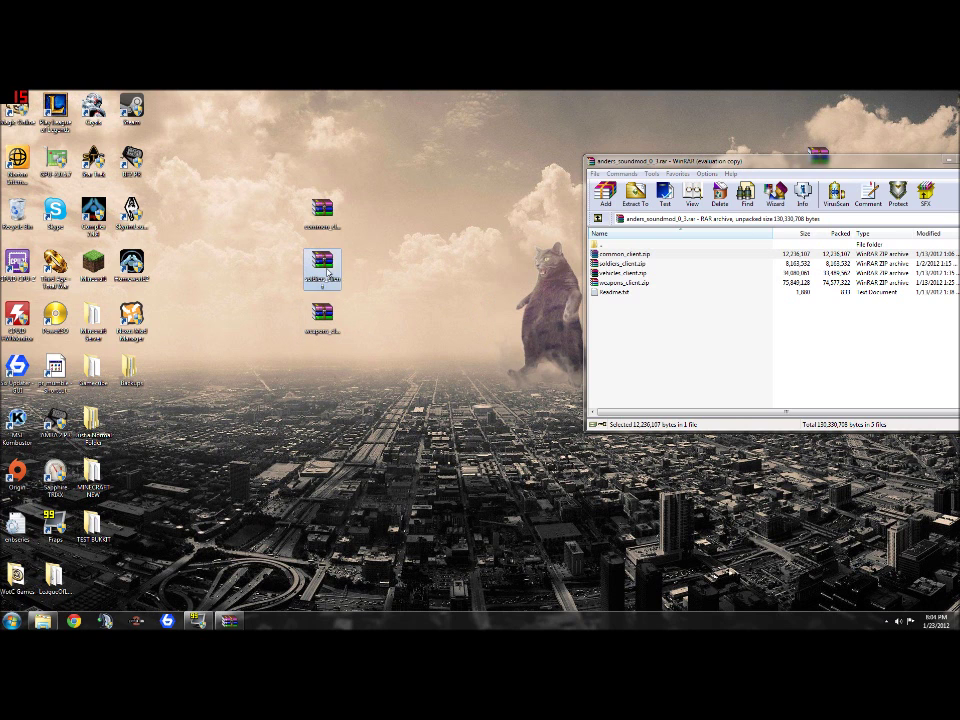
{"action": "left_click_drag", "start_coordinate": [680, 164], "coordinate": [206, 155]}
{"action": "double_click", "coordinate": [647, 265]}
{"action": "left_click", "coordinate": [560, 258]}
{"action": "left_click_drag", "start_coordinate": [463, 285], "coordinate": [253, 296]}
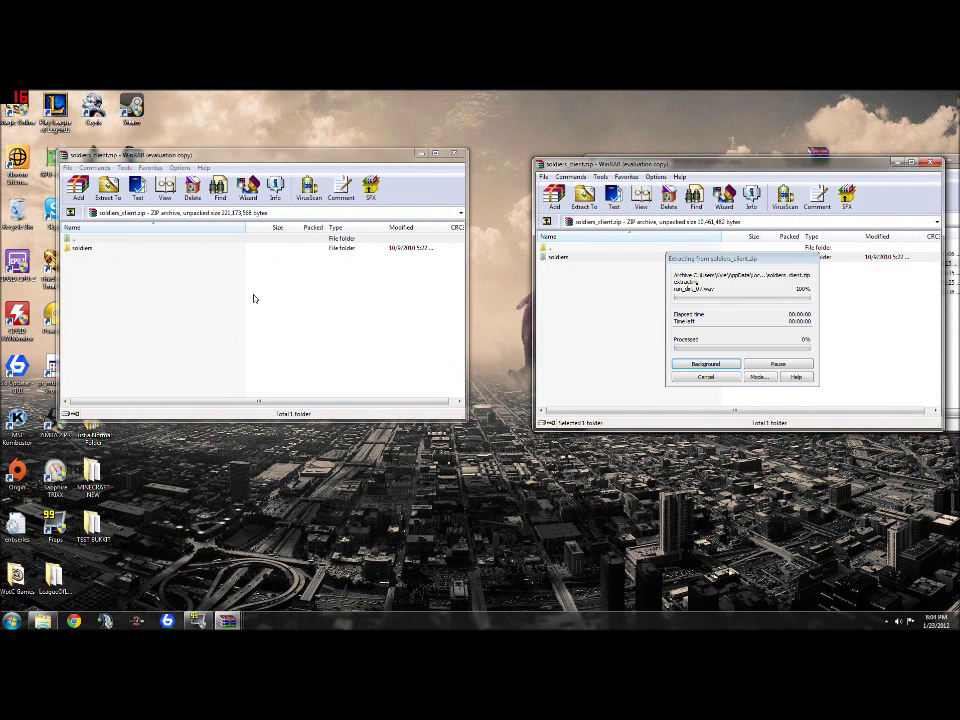
{"action": "left_click", "coordinate": [273, 372]}
{"action": "left_click", "coordinate": [457, 153]}
{"action": "left_click", "coordinate": [935, 163]}
- Add the mod's weapons folder into the desktop weapons_client archive
{"action": "double_click", "coordinate": [322, 312]}
{"action": "left_click_drag", "start_coordinate": [614, 166], "coordinate": [119, 178]}
{"action": "double_click", "coordinate": [652, 284]}
{"action": "left_click_drag", "start_coordinate": [300, 354], "coordinate": [371, 381]}
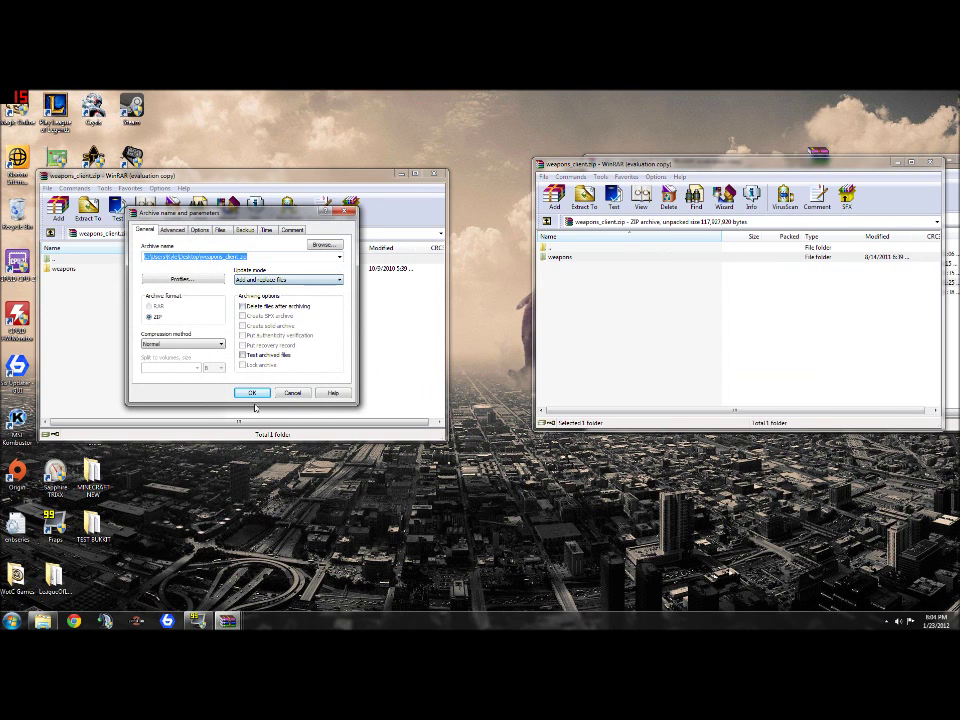
{"action": "left_click", "coordinate": [252, 392]}
{"action": "left_click", "coordinate": [931, 163]}
- Close the WinRAR windows and move the updated common_client back into the pr folder
{"action": "left_click", "coordinate": [437, 175]}
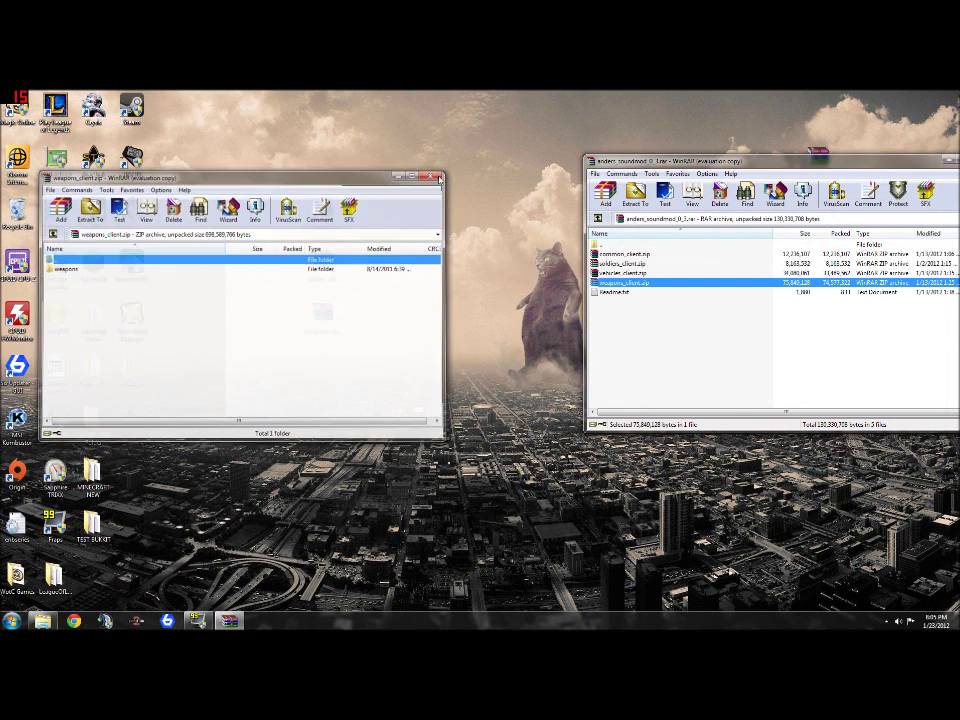
{"action": "left_click_drag", "start_coordinate": [818, 171], "coordinate": [688, 181]}
{"action": "left_click", "coordinate": [855, 169]}
{"action": "mouse_move", "coordinate": [343, 133]}
{"action": "left_mouse_down"}
{"action": "mouse_move", "coordinate": [899, 148]}
{"action": "mouse_move", "coordinate": [885, 132]}
{"action": "left_mouse_up"}
{"action": "left_click", "coordinate": [555, 143]}
{"action": "left_click_drag", "start_coordinate": [647, 139], "coordinate": [621, 121]}
{"action": "mouse_move", "coordinate": [322, 210]}
{"action": "left_mouse_down"}
{"action": "mouse_move", "coordinate": [919, 330]}
{"action": "mouse_move", "coordinate": [924, 300]}
{"action": "left_mouse_up"}
{"action": "left_click", "coordinate": [474, 397]}
- Move the updated soldiers_client and weapons_client archives back into the objects folder
{"action": "double_click", "coordinate": [662, 224]}
{"action": "left_click_drag", "start_coordinate": [322, 262], "coordinate": [912, 266]}
{"action": "left_click", "coordinate": [465, 396]}
{"action": "left_click_drag", "start_coordinate": [330, 330], "coordinate": [920, 300]}
{"action": "left_click", "coordinate": [467, 397]}
{"action": "left_click_drag", "start_coordinate": [775, 117], "coordinate": [508, 145]}
{"action": "left_click_drag", "start_coordinate": [607, 139], "coordinate": [371, 118]}
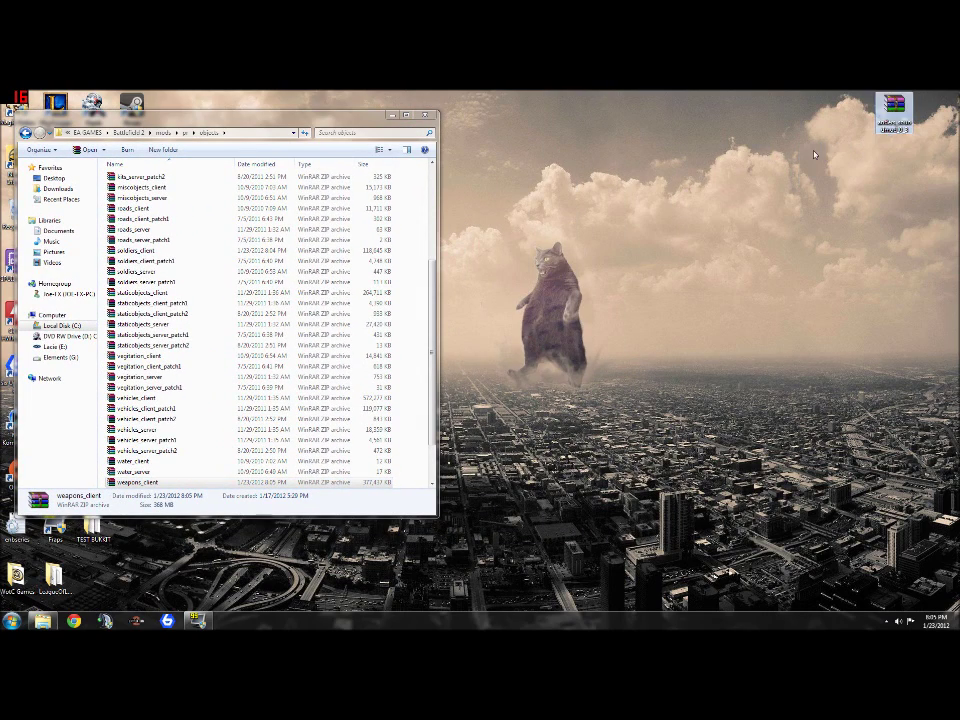